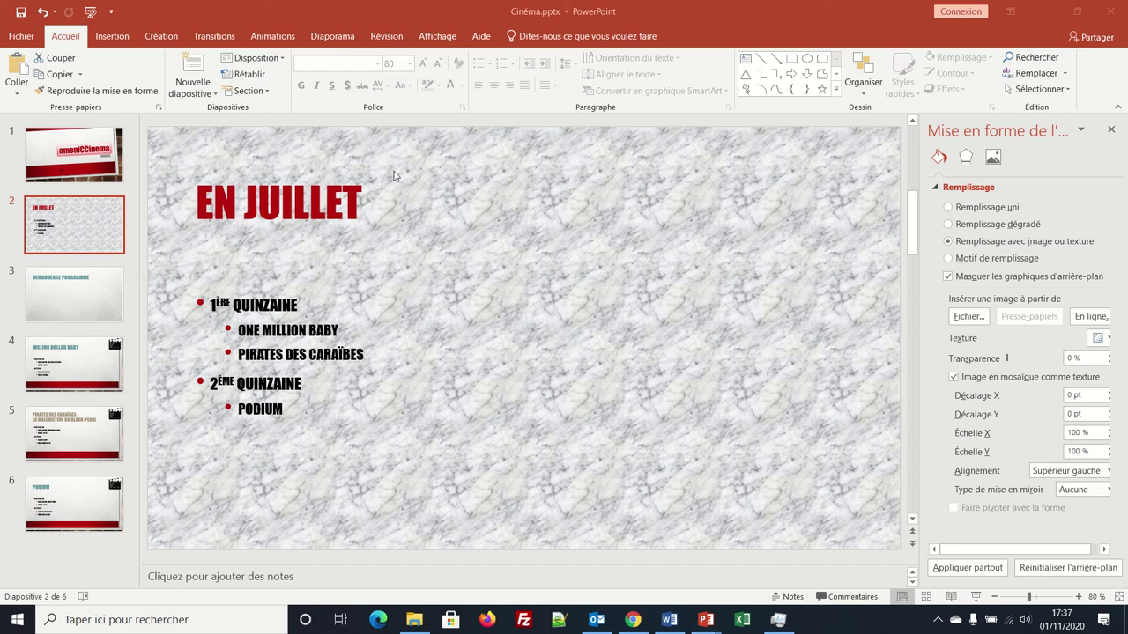
Set the slide 2 'EN JUILLET' title to Tahoma, size 66
{"action": "left_click", "coordinate": [361, 210]}
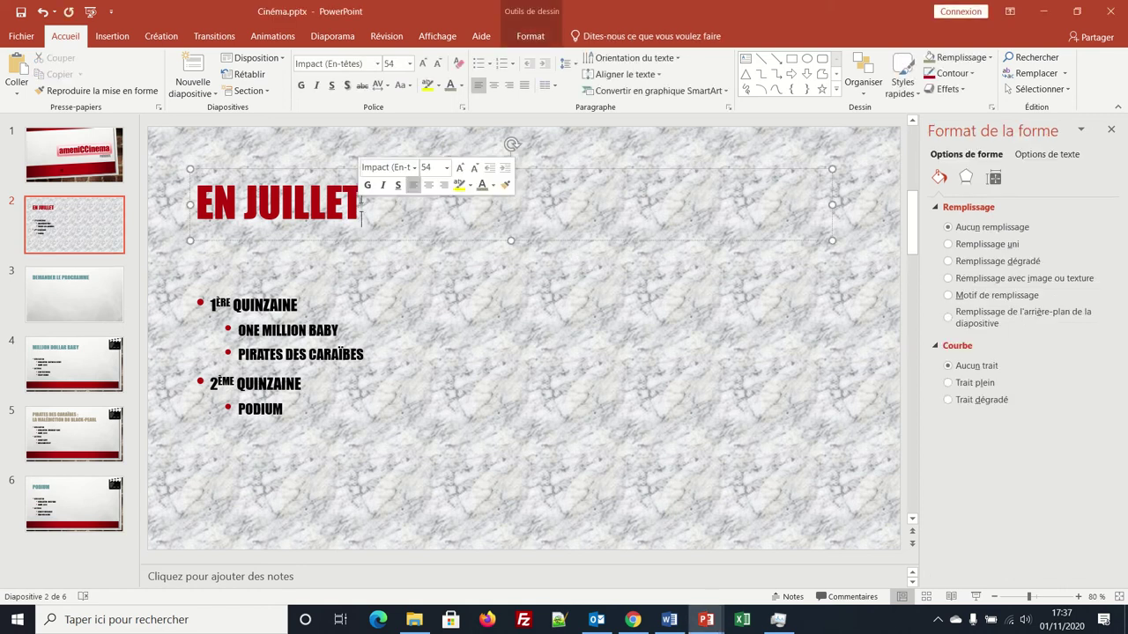
{"action": "left_click_drag", "start_coordinate": [361, 210], "coordinate": [195, 210]}
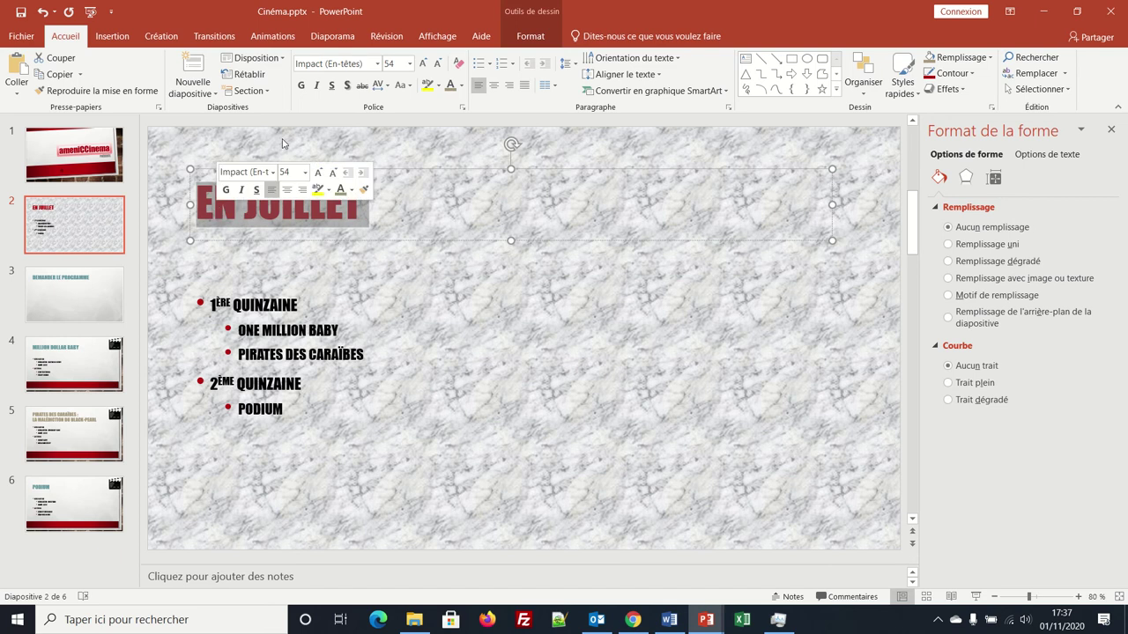
{"action": "left_click", "coordinate": [377, 65]}
{"action": "left_click", "coordinate": [378, 145]}
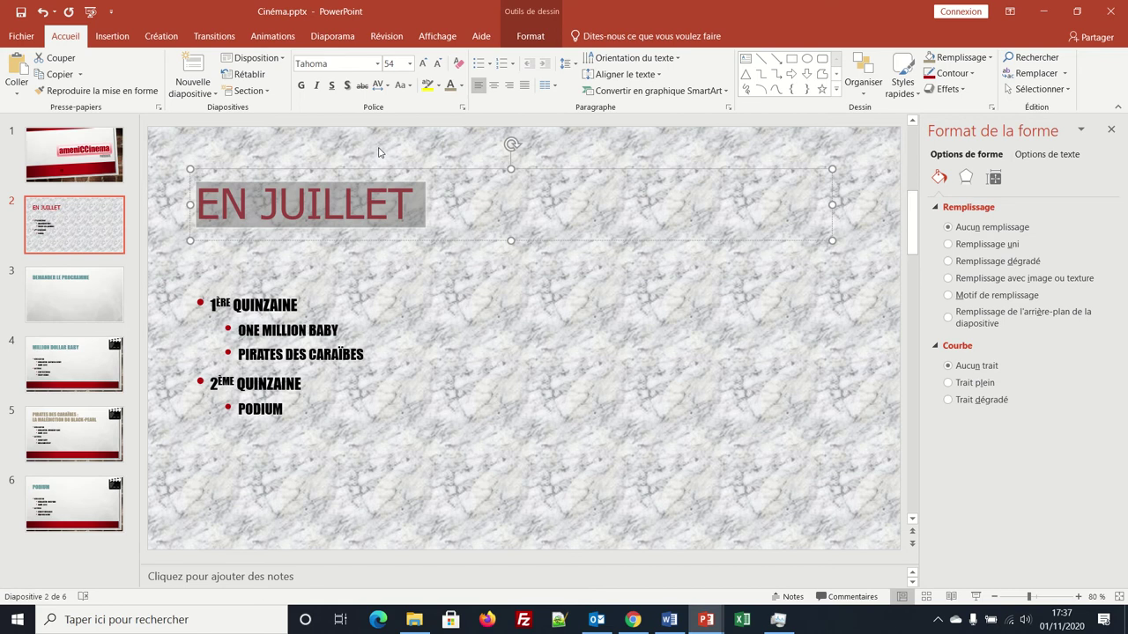
{"action": "left_click", "coordinate": [392, 63]}
{"action": "double_click", "coordinate": [388, 62]}
{"action": "type", "text": "66"}
{"action": "key", "text": "Return"}
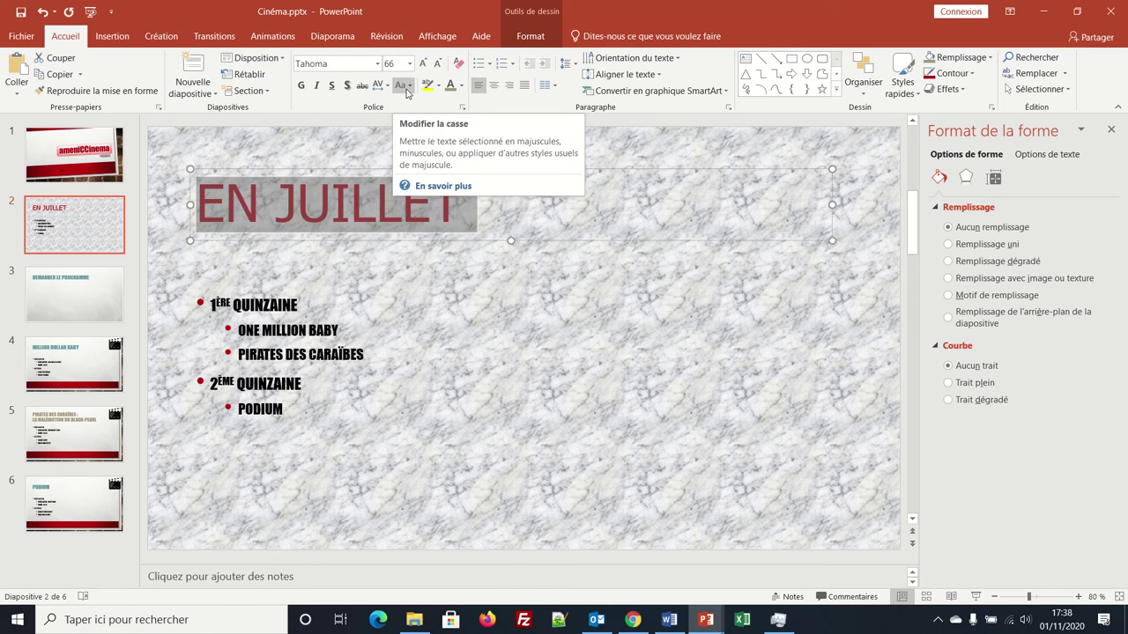
Change the title's case to '1re Lettre Des Mots En Majuscule' so it reads 'En Juillet'
{"action": "left_click", "coordinate": [410, 89]}
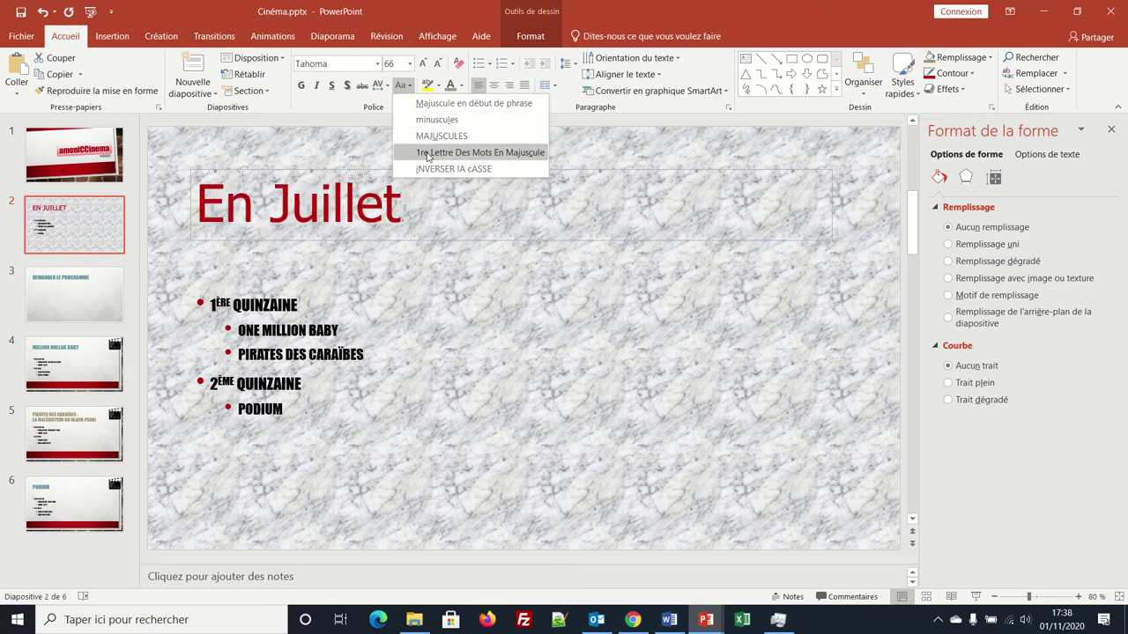
{"action": "left_click", "coordinate": [428, 153]}
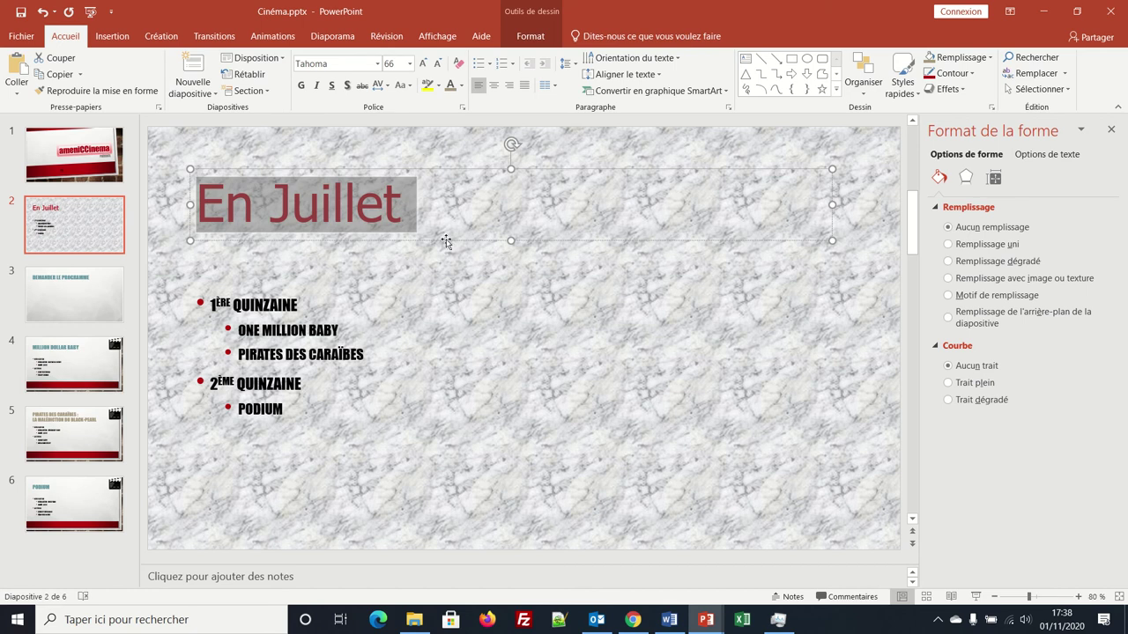
Colour the 1ÈRE QUINZAINE heading light red
{"action": "double_click", "coordinate": [294, 300]}
{"action": "left_click_drag", "start_coordinate": [231, 300], "coordinate": [221, 302]}
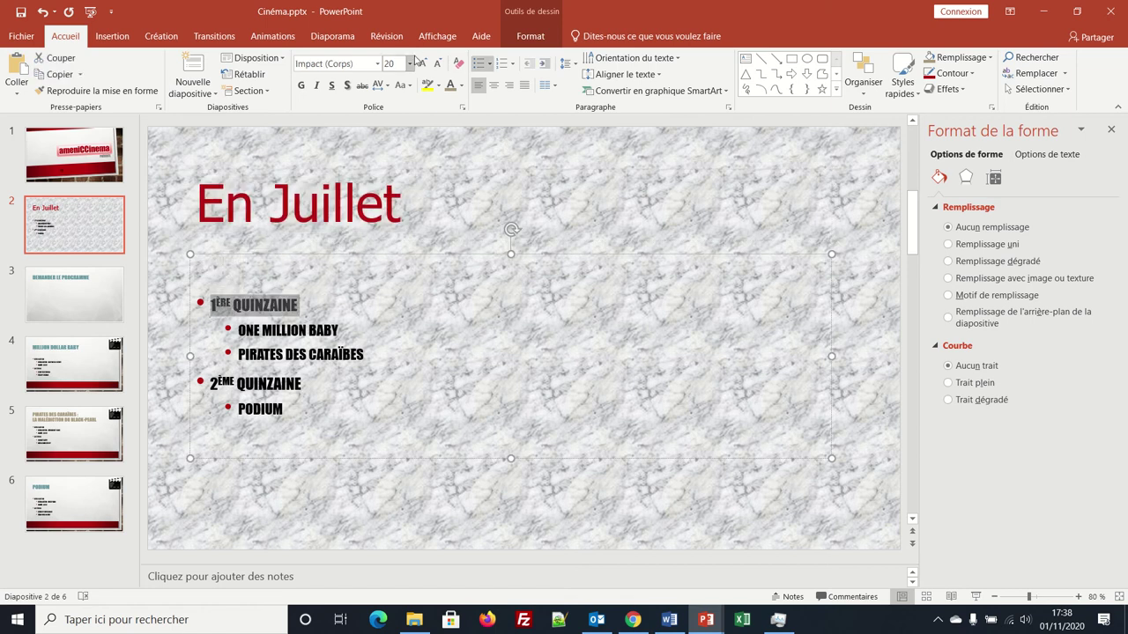
{"action": "left_click", "coordinate": [461, 85]}
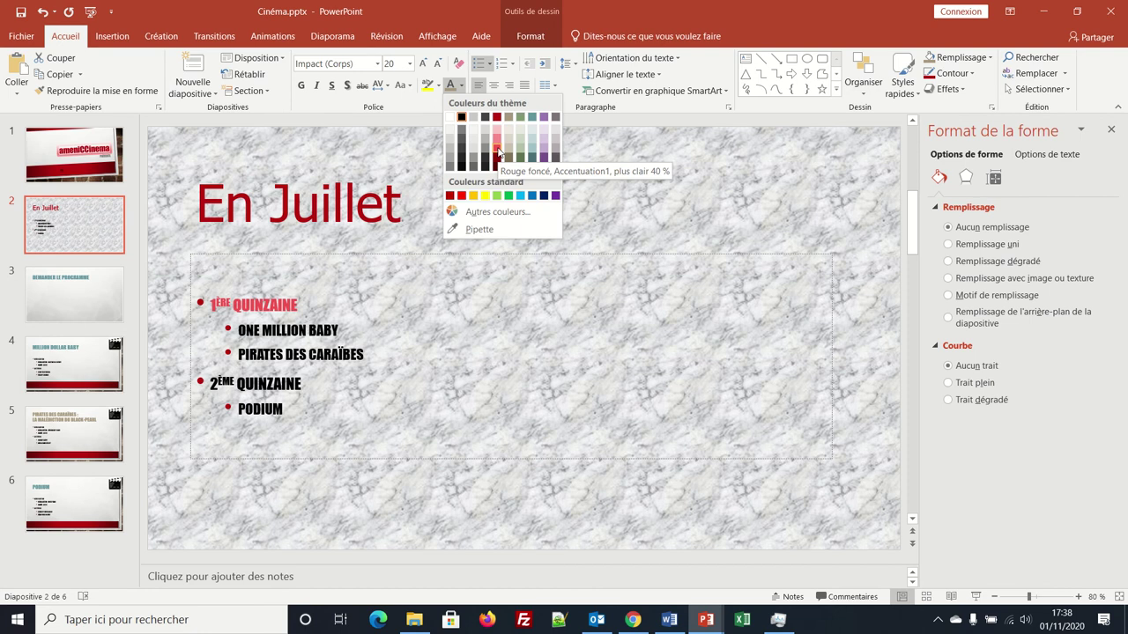
{"action": "left_click", "coordinate": [497, 151]}
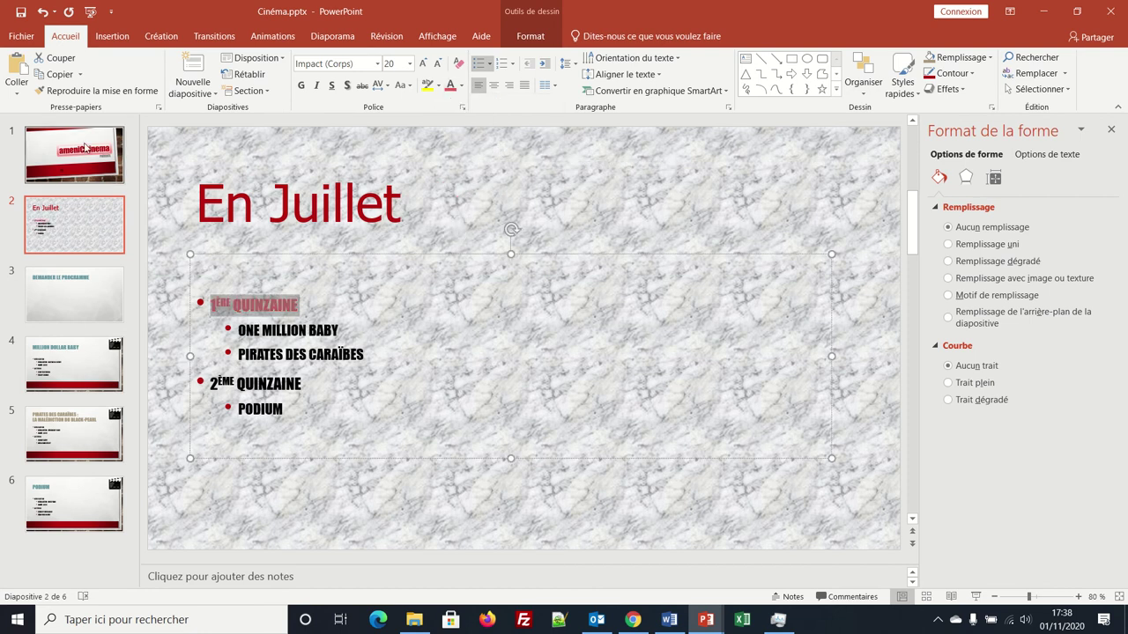
Copy the red heading formatting onto 2ÈME QUINZAINE with Reproduire la mise en forme
{"action": "left_click", "coordinate": [76, 92]}
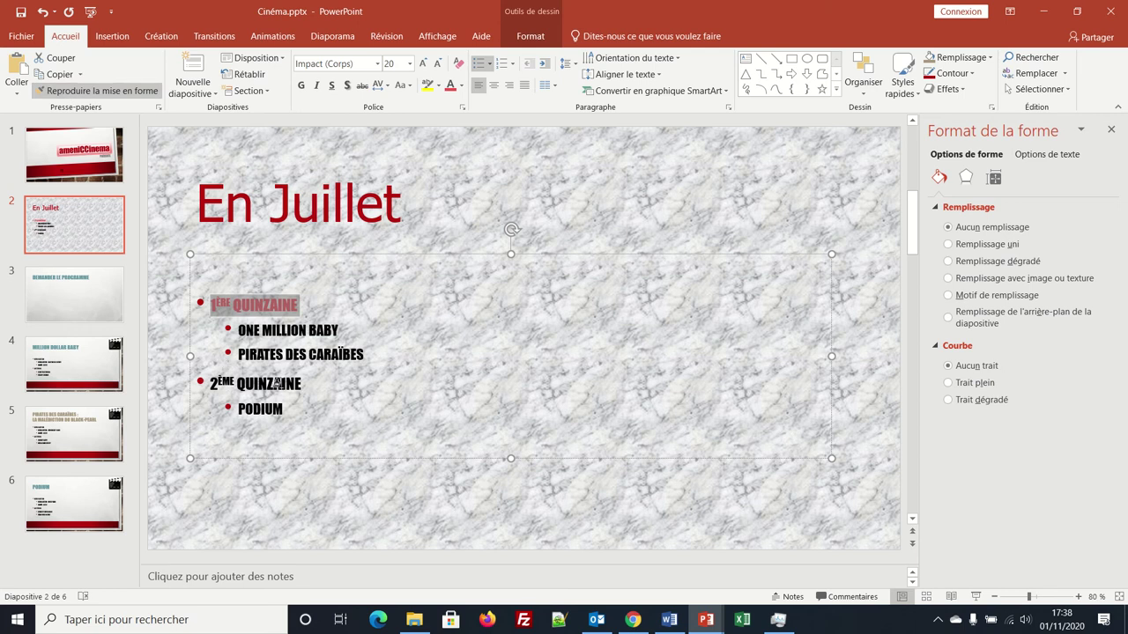
{"action": "left_click_drag", "start_coordinate": [301, 383], "coordinate": [212, 386]}
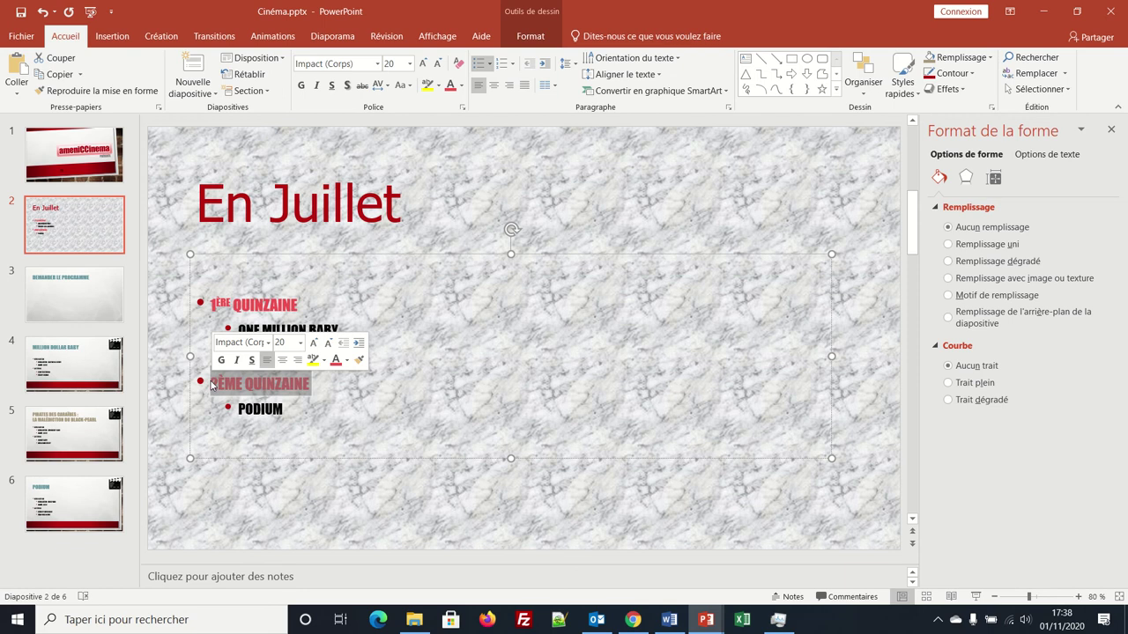
{"action": "left_click", "coordinate": [491, 220]}
{"action": "left_click", "coordinate": [540, 164]}
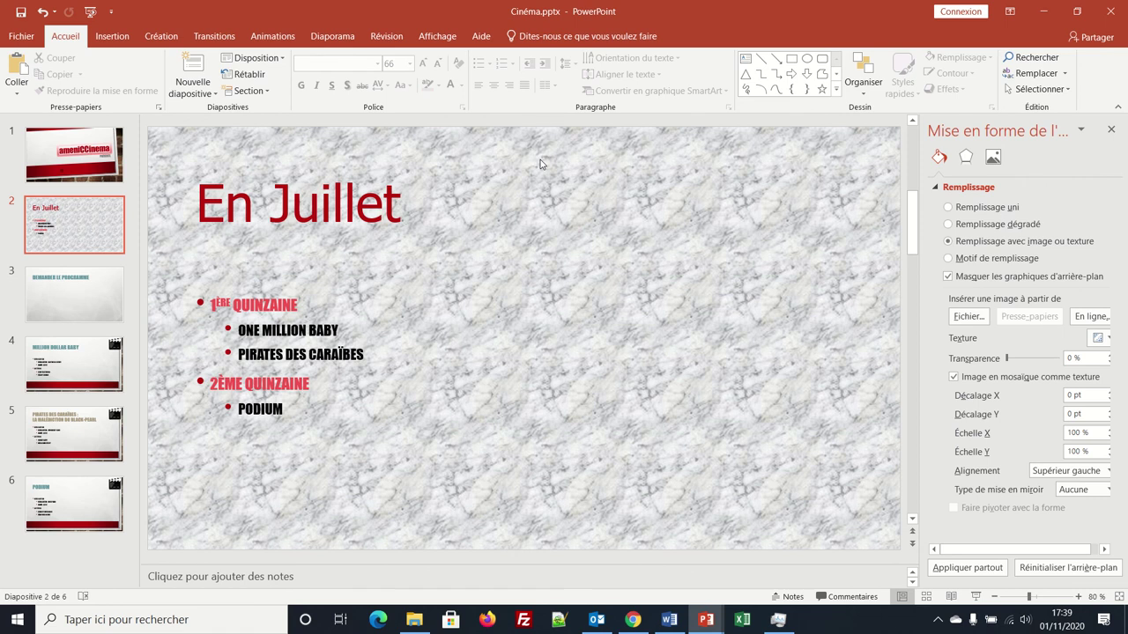
Show the Diaporama ribbon with the slideshow playback and setup options
{"action": "left_click", "coordinate": [349, 36]}
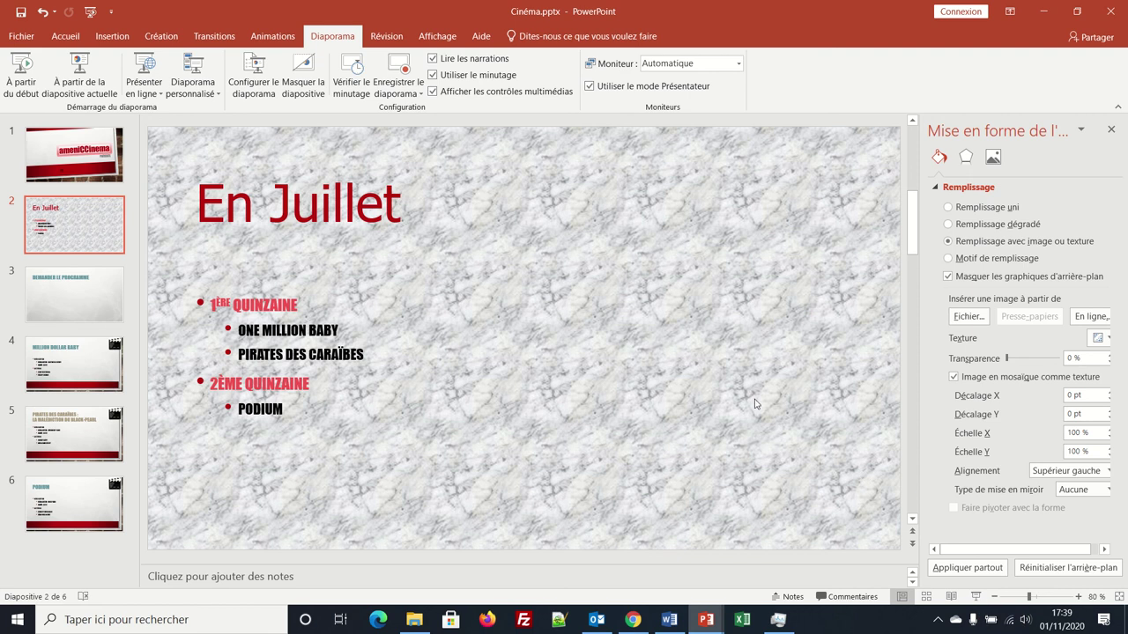
{"action": "key", "text": "F5"}
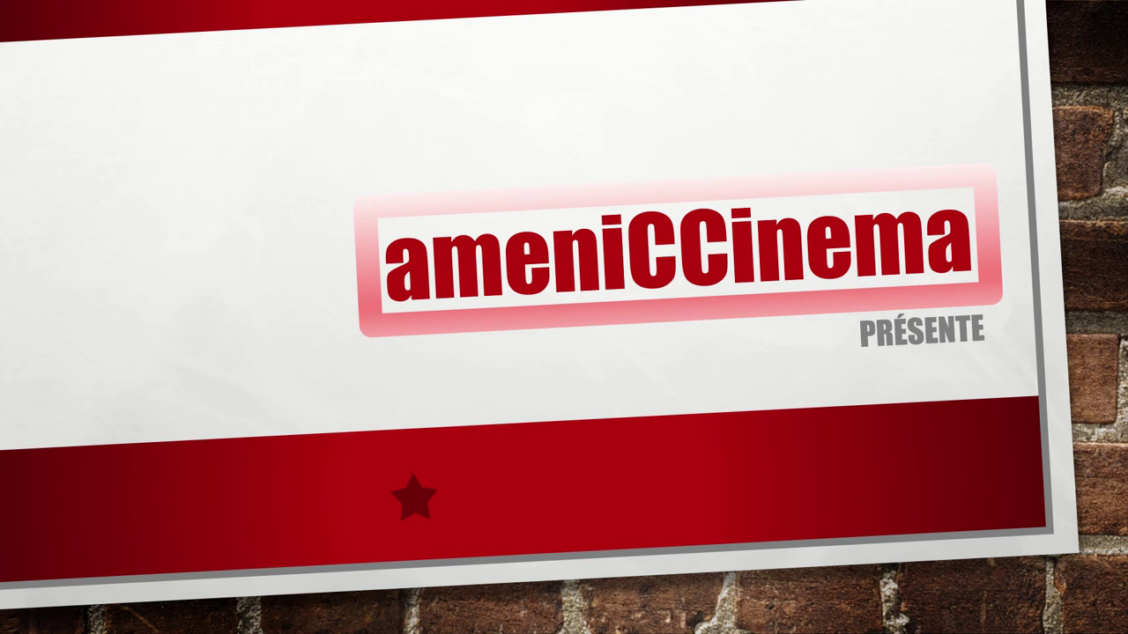
{"action": "key", "text": "Right"}
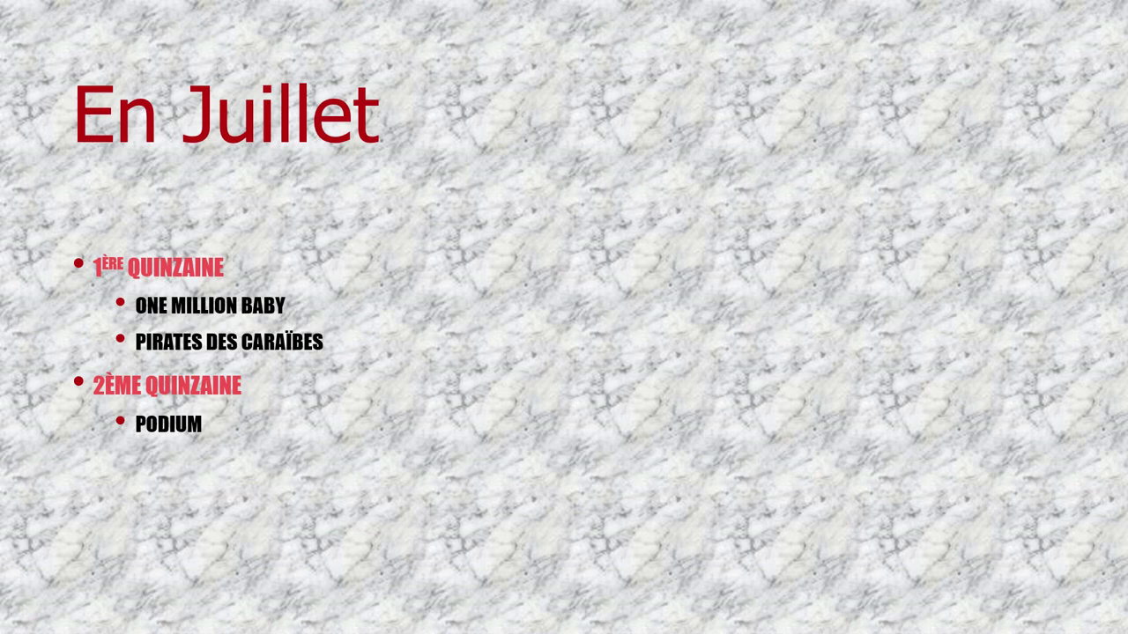
{"action": "key", "text": "Right"}
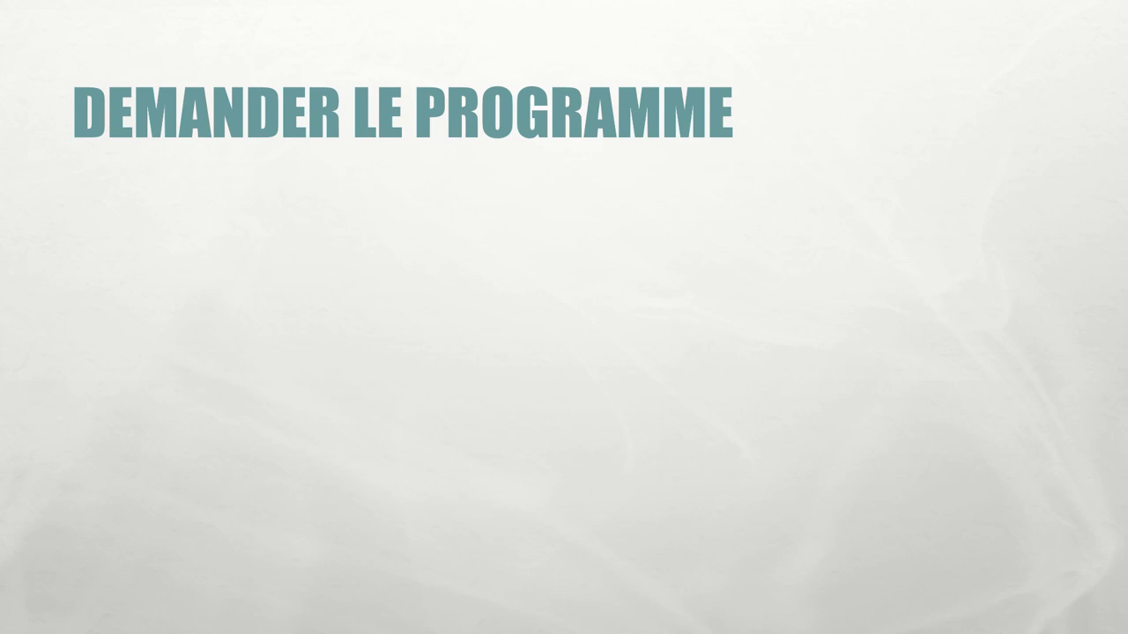
{"action": "key", "text": "Right"}
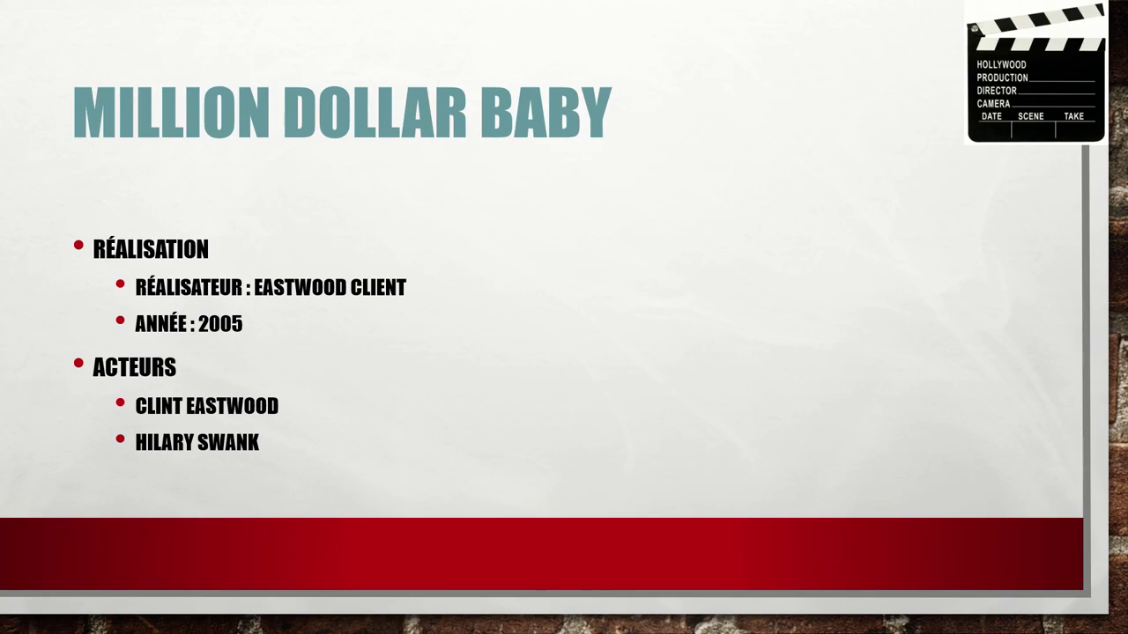
{"action": "key", "text": "Right"}
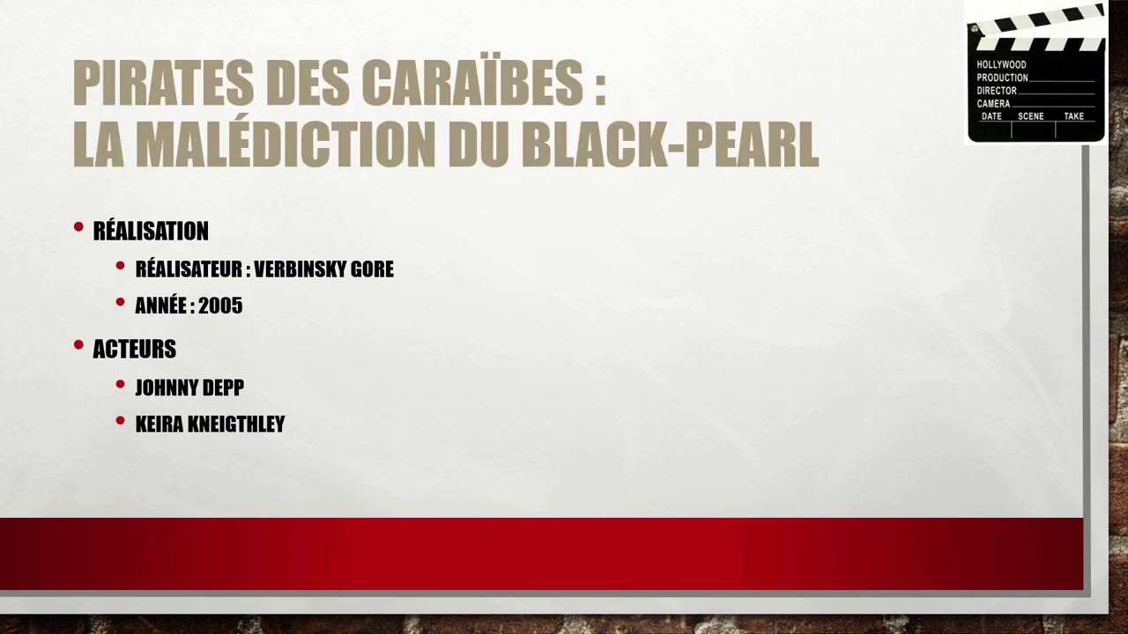
{"action": "key", "text": "Right"}
{"action": "key", "text": "Right"}
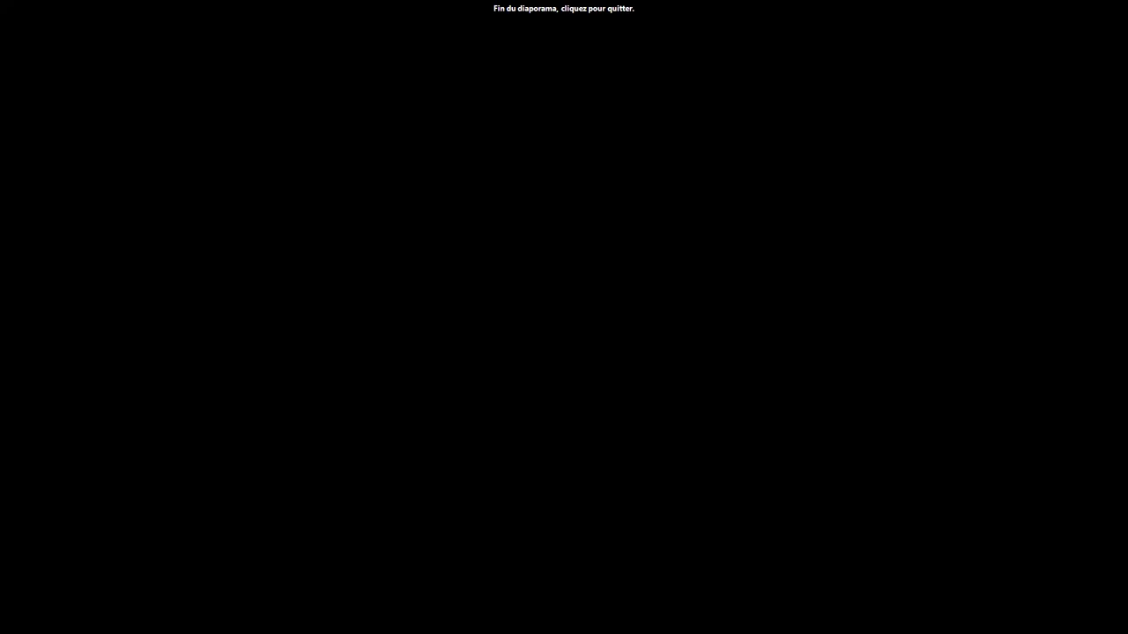
{"action": "key", "text": "Right"}
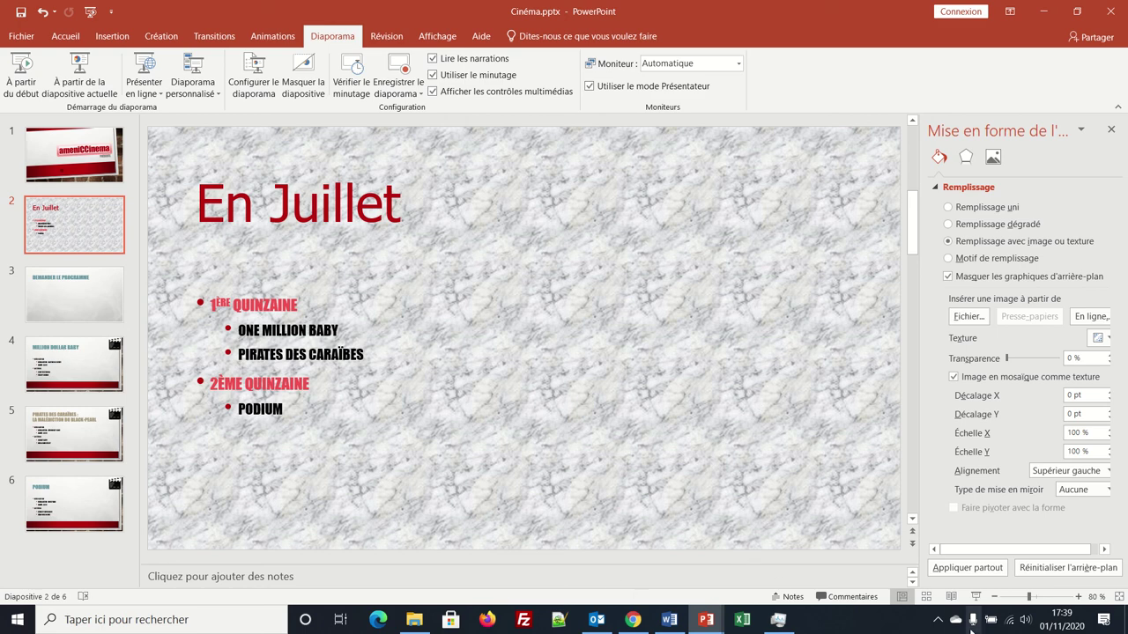
Switch to Trieuse de diapositives view to see all six Cinéma slides, then show Affichage options
{"action": "left_click", "coordinate": [926, 596]}
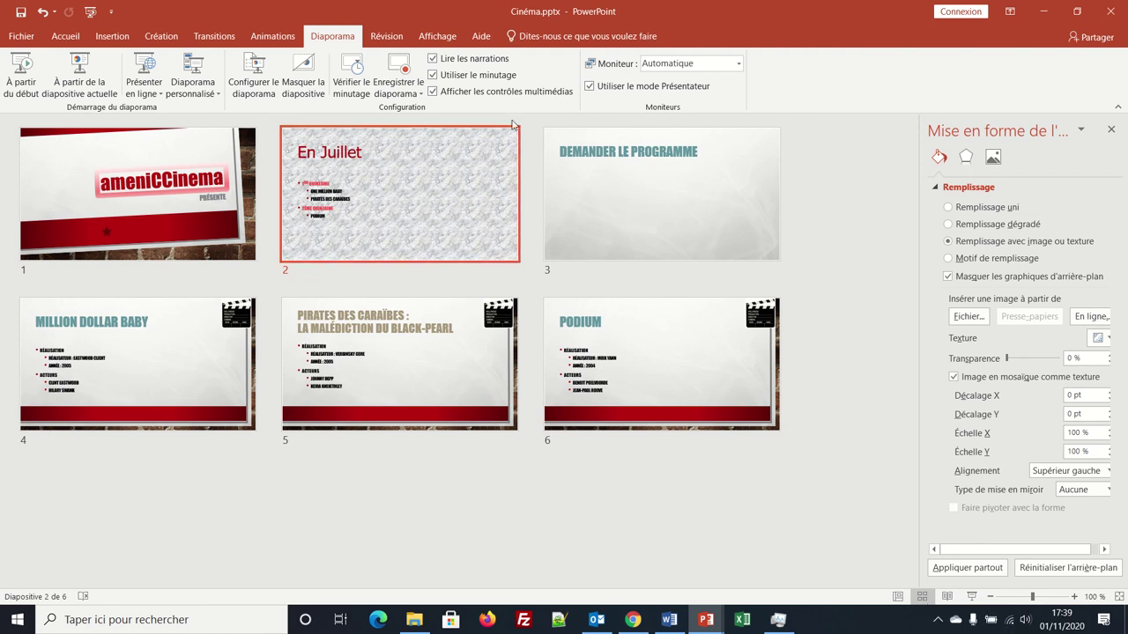
{"action": "left_click", "coordinate": [438, 44]}
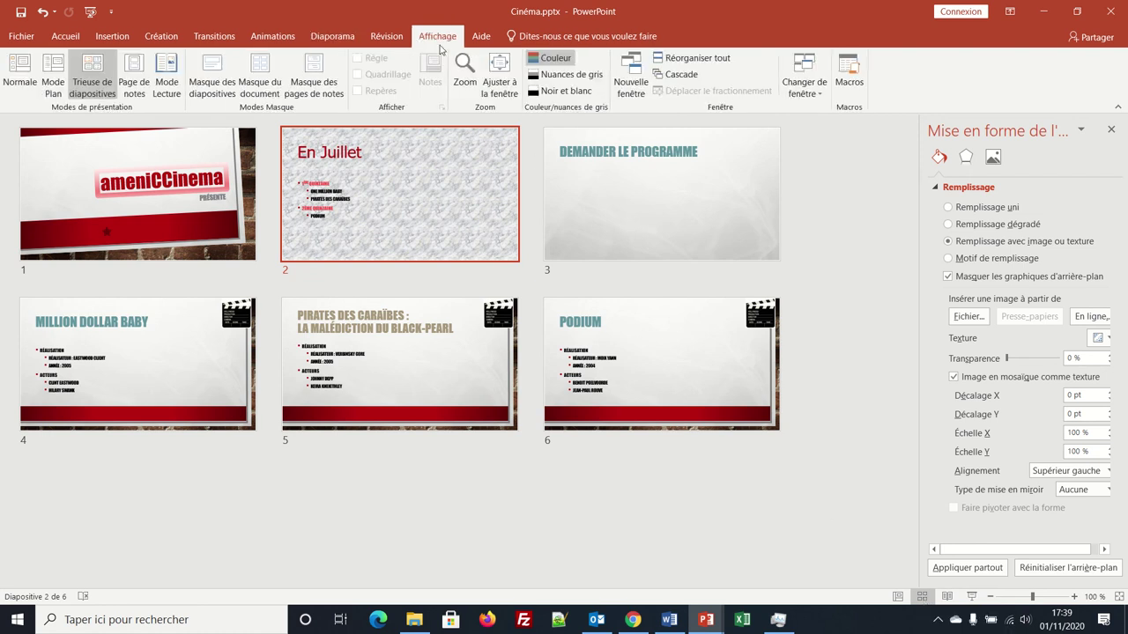